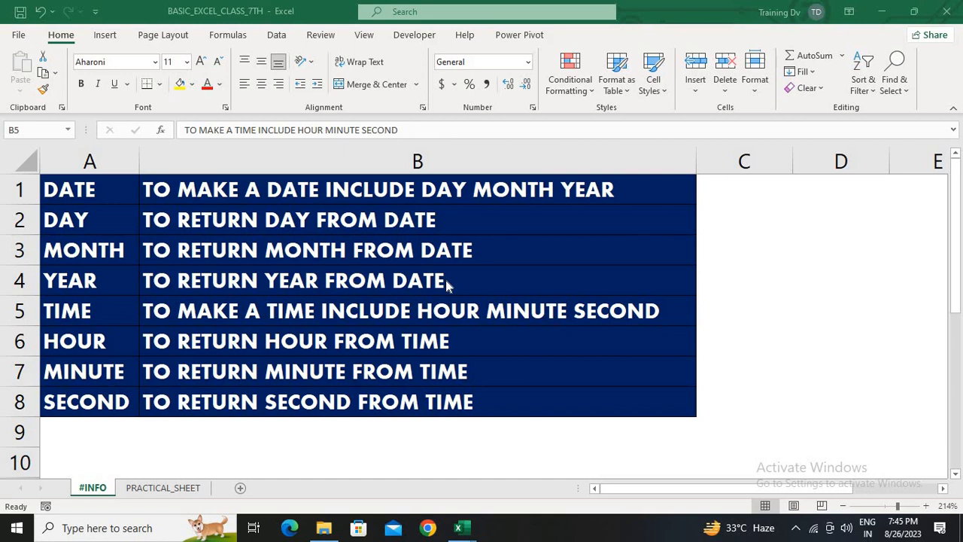
# Open the PRACTICAL_SHEET sheet and select the DAY, MONTH and YEAR columns' values in turn
pyautogui.click(170, 490)
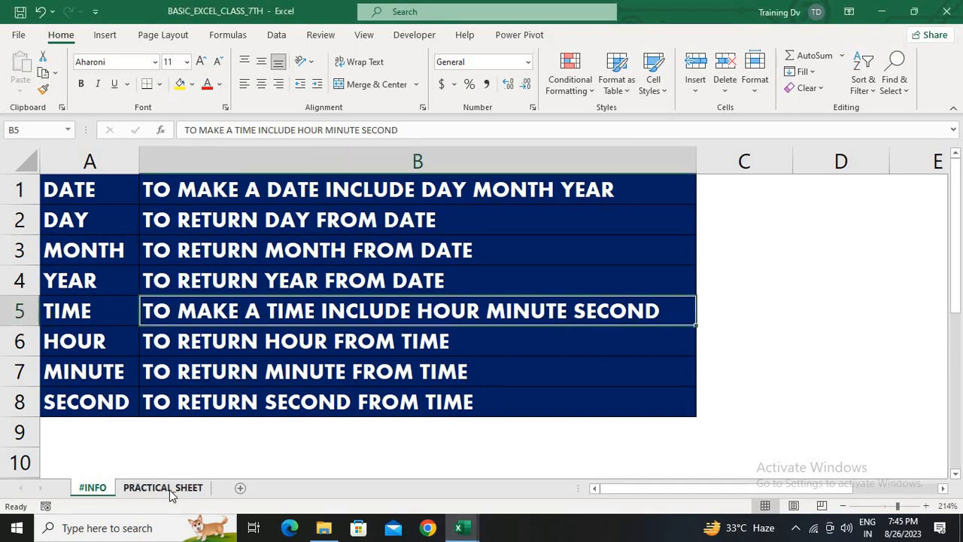
pyautogui.click(170, 490)
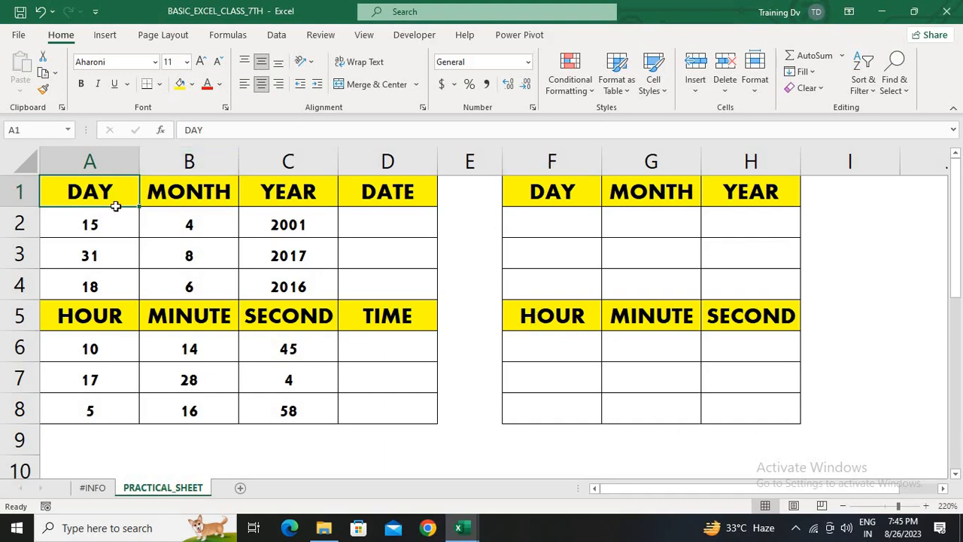
pyautogui.moveTo(116, 205); pyautogui.dragTo(113, 282)
pyautogui.moveTo(201, 202); pyautogui.dragTo(211, 279)
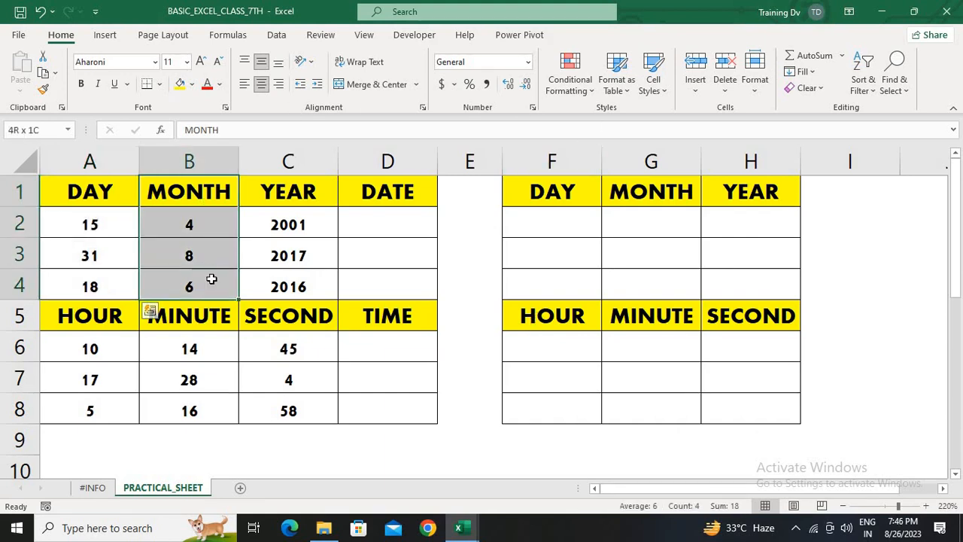
pyautogui.moveTo(285, 201); pyautogui.dragTo(290, 292)
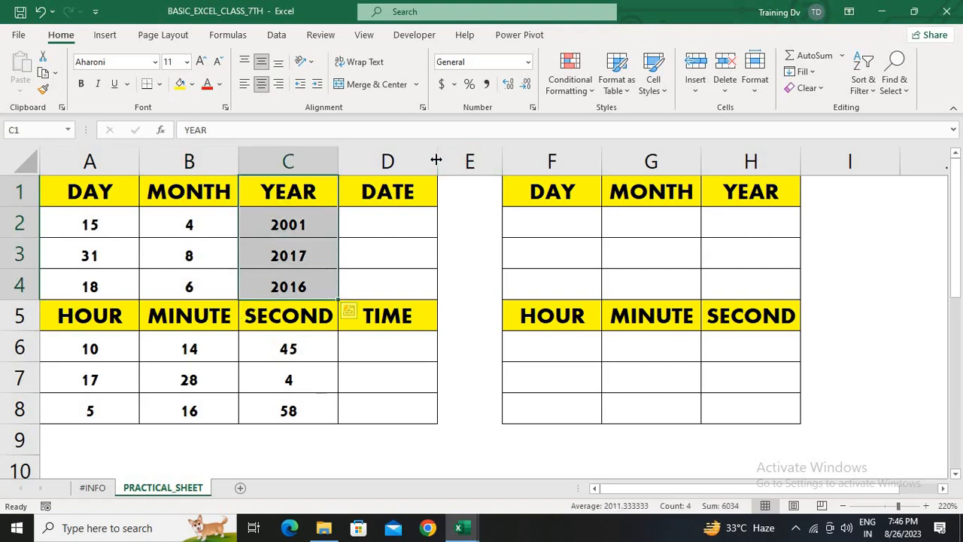
# Widen column D and enter the formula =DATE(C2,B2,A2) in D2
pyautogui.moveTo(435, 160); pyautogui.dragTo(483, 159)
pyautogui.click(467, 215)
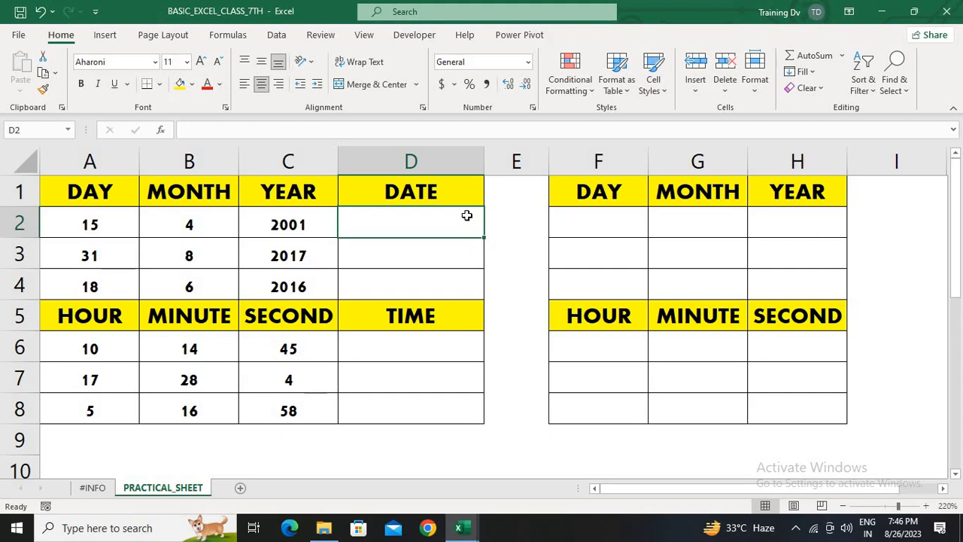
pyautogui.write('=date')
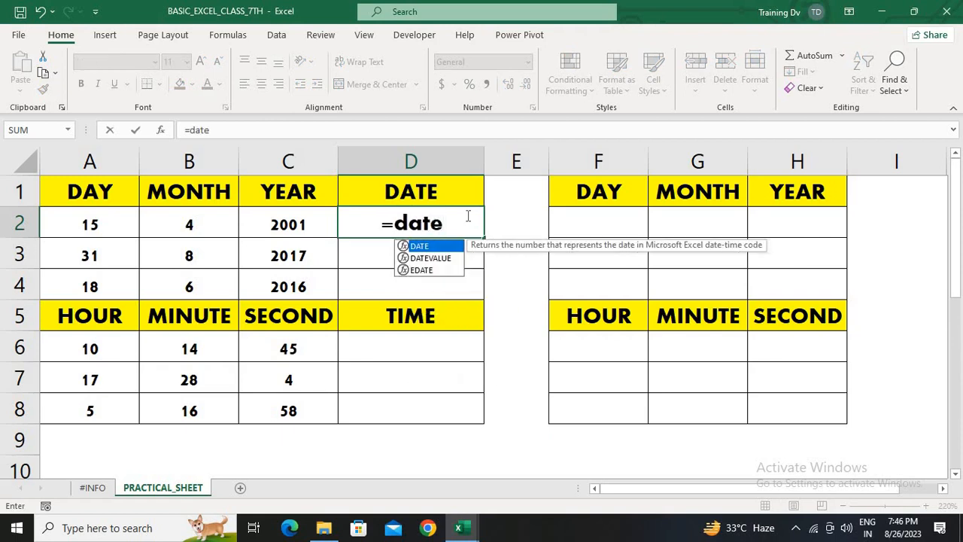
pyautogui.press('Tab')
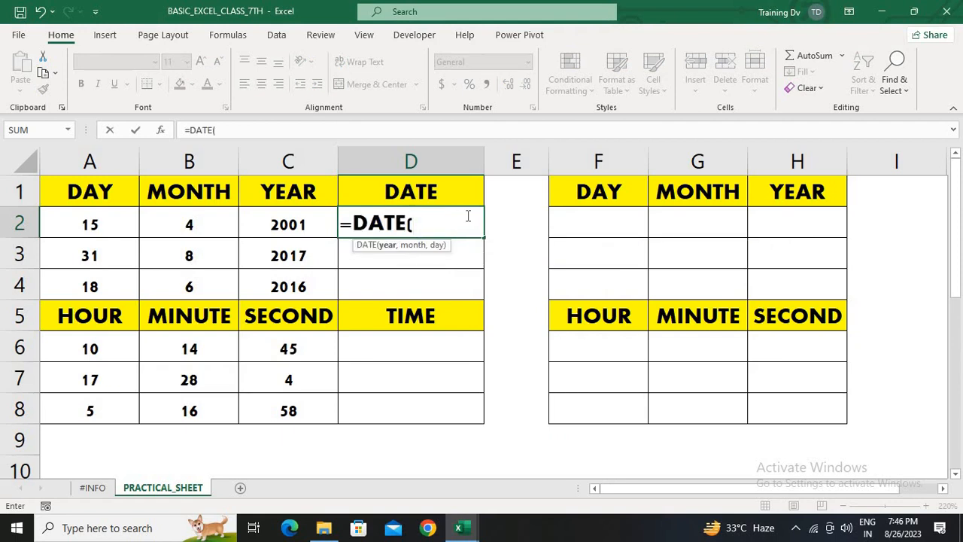
pyautogui.click(283, 233)
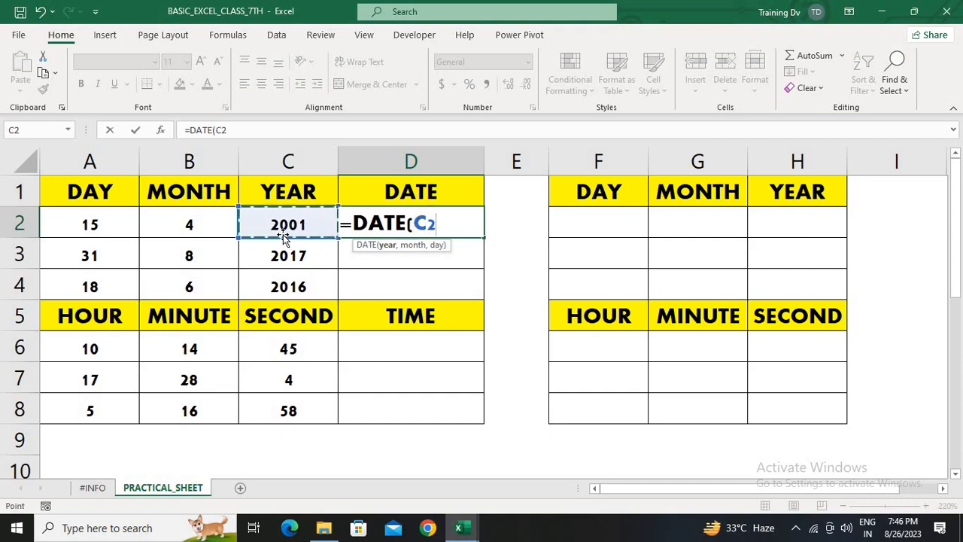
pyautogui.write(',')
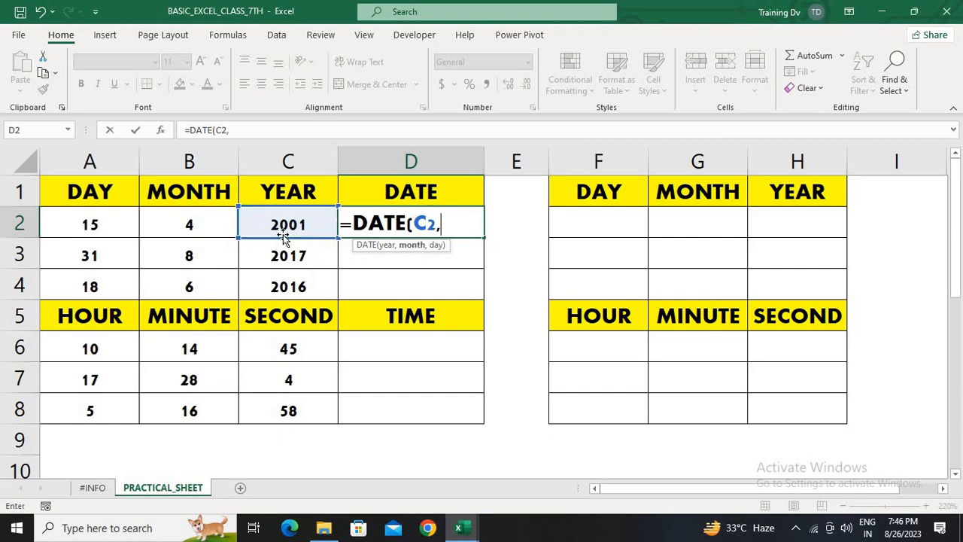
pyautogui.click(182, 219)
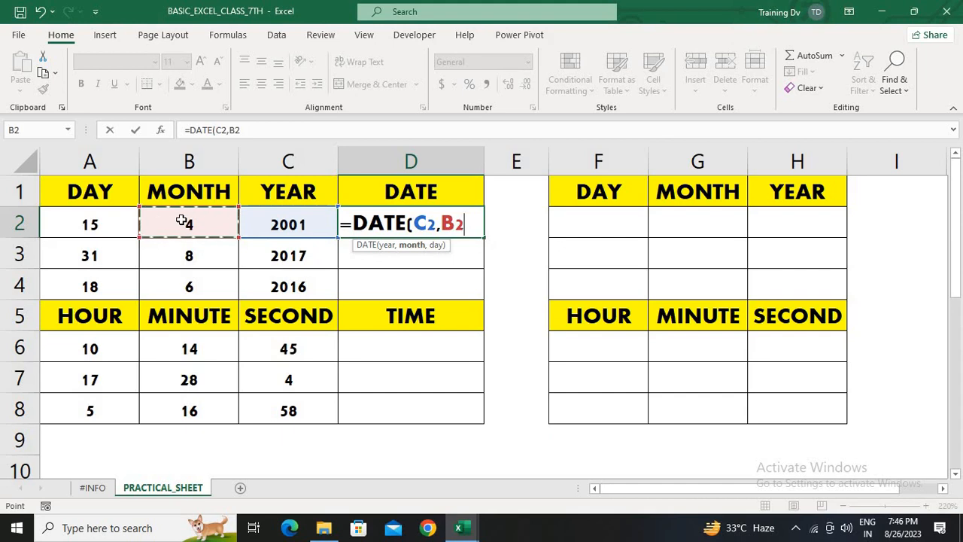
pyautogui.write(',')
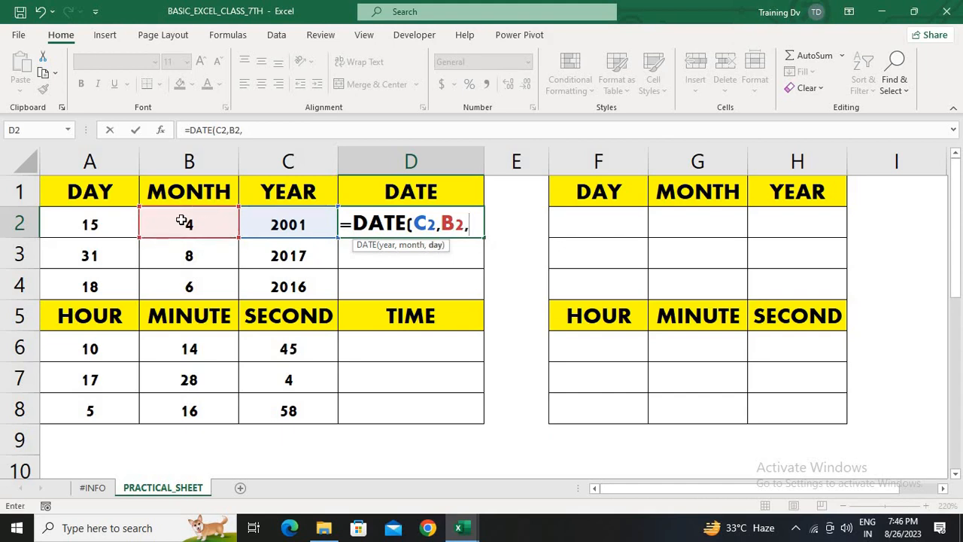
pyautogui.click(61, 225)
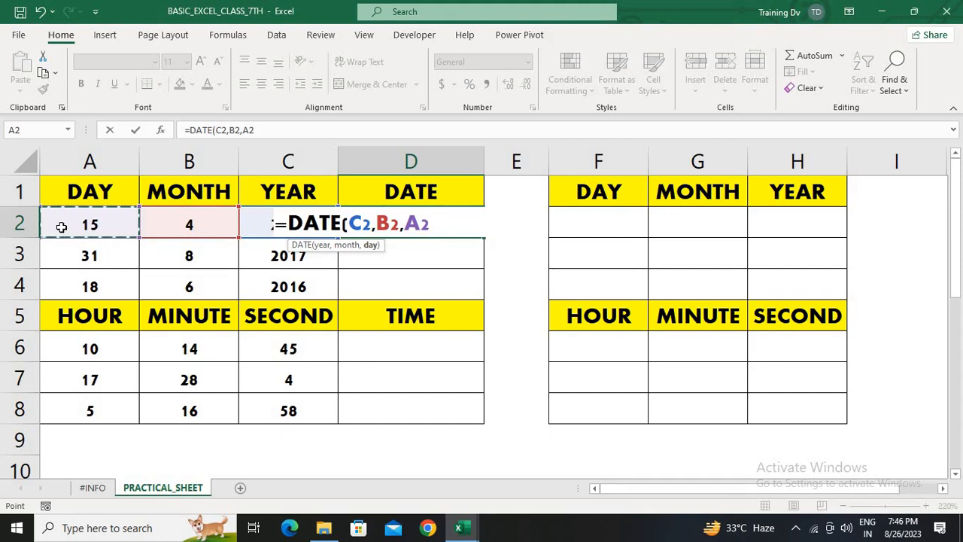
pyautogui.write(')')
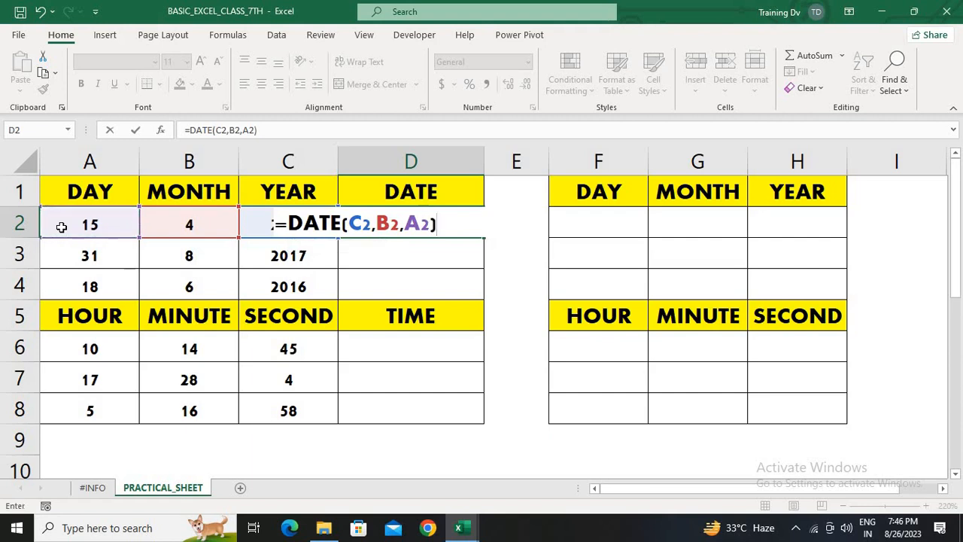
pyautogui.press('Return')
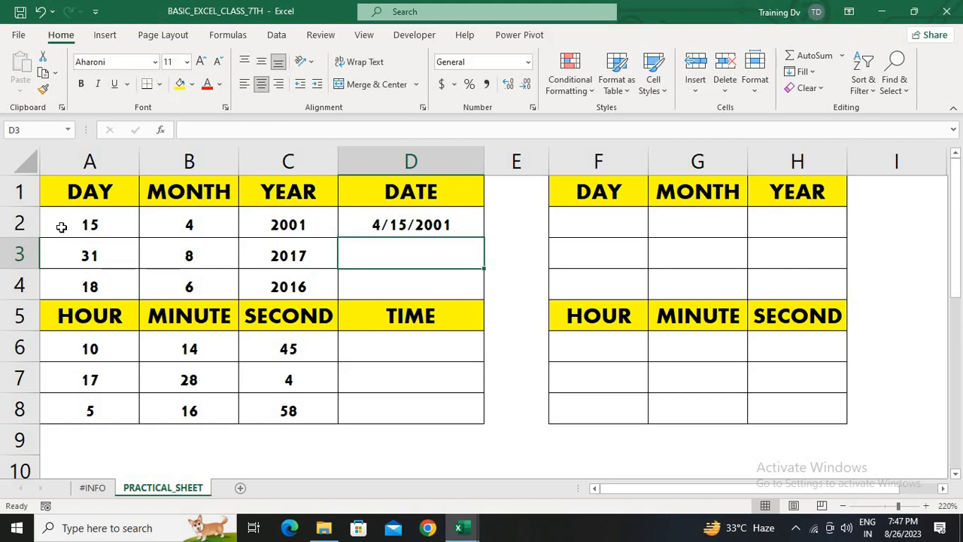
# Fill the DATE formula from D2 down to D4
pyautogui.press('Up')
pyautogui.hotkey('shift', 'Down')
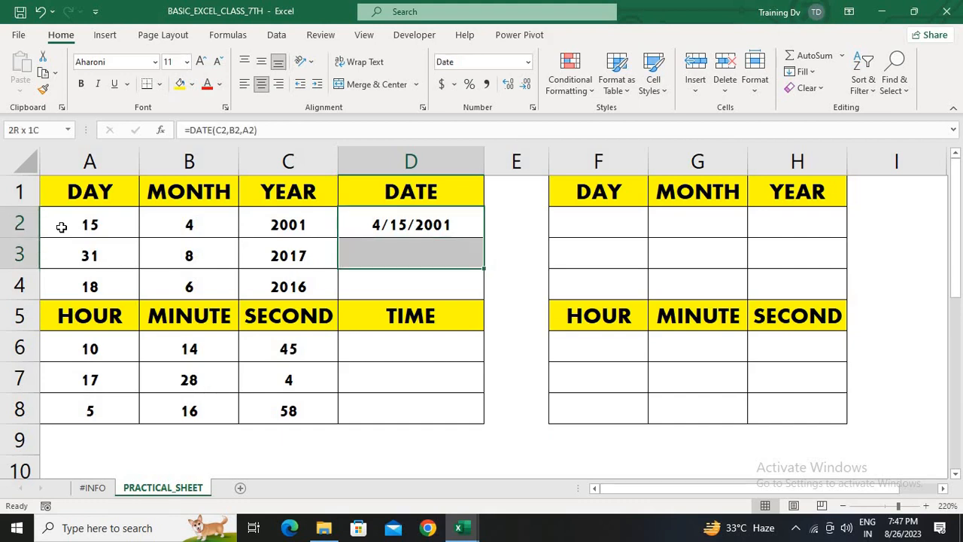
pyautogui.hotkey('shift', 'Down')
pyautogui.hotkey('ctrl', 'd')
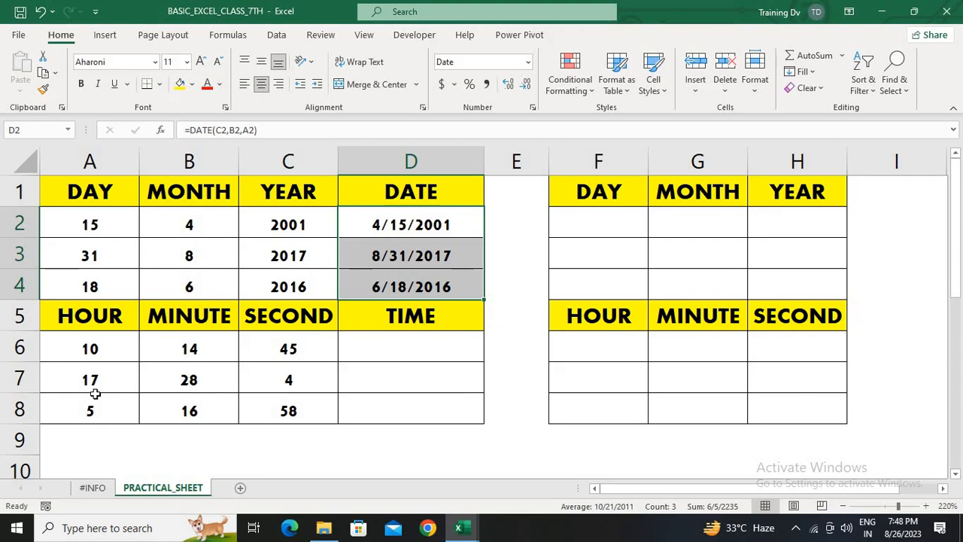
# Enter the formula =TIME(A6,B6,C6) in D6
pyautogui.click(426, 343)
pyautogui.write('=timr')
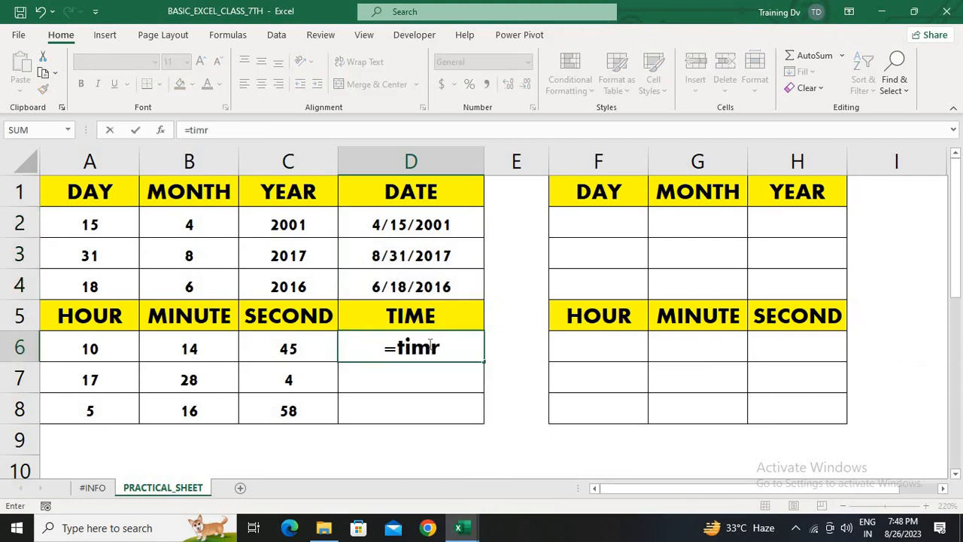
pyautogui.press('BackSpace')
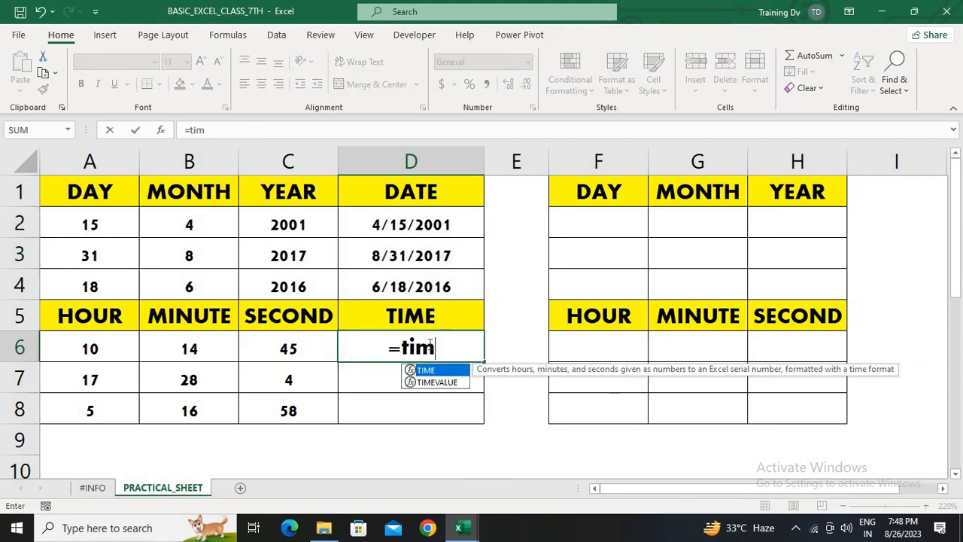
pyautogui.press('Tab')
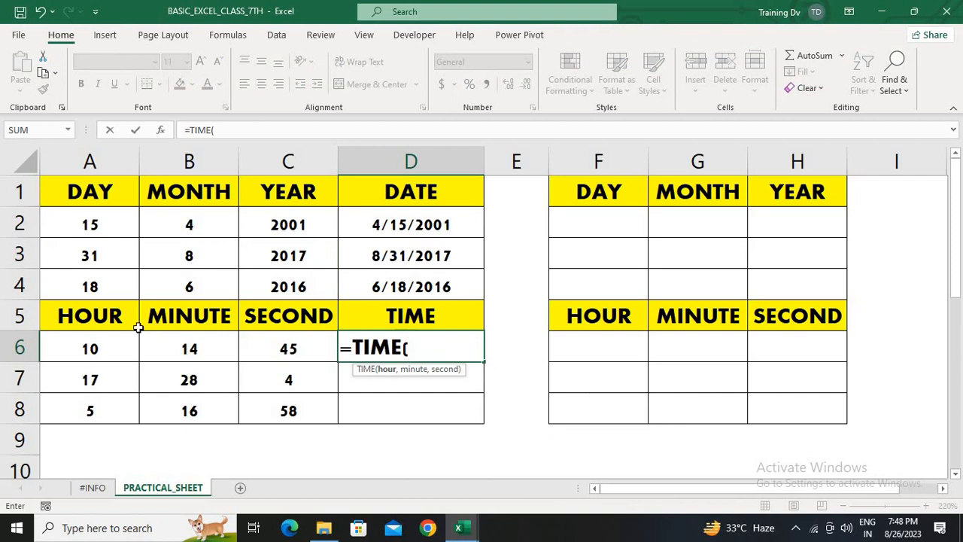
pyautogui.click(97, 339)
pyautogui.write(',')
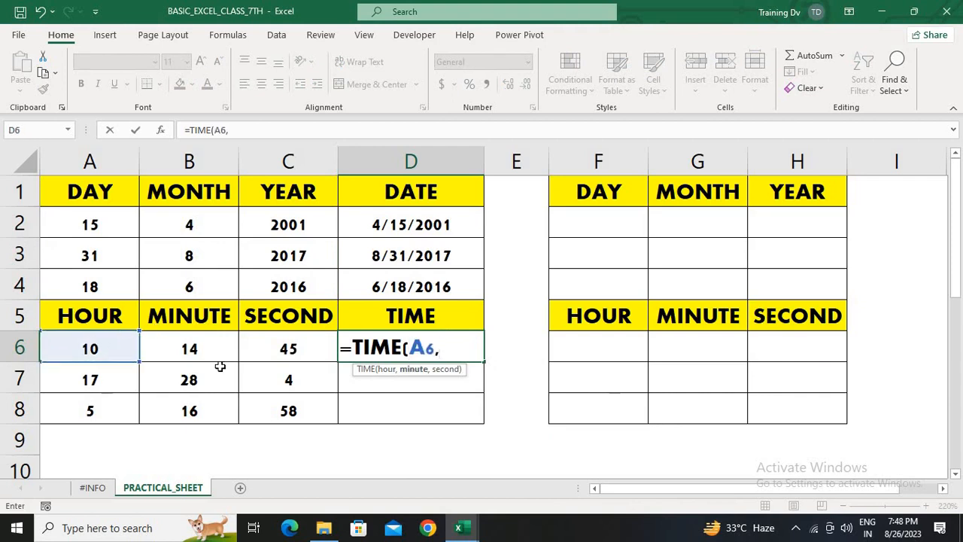
pyautogui.click(211, 360)
pyautogui.write('m')
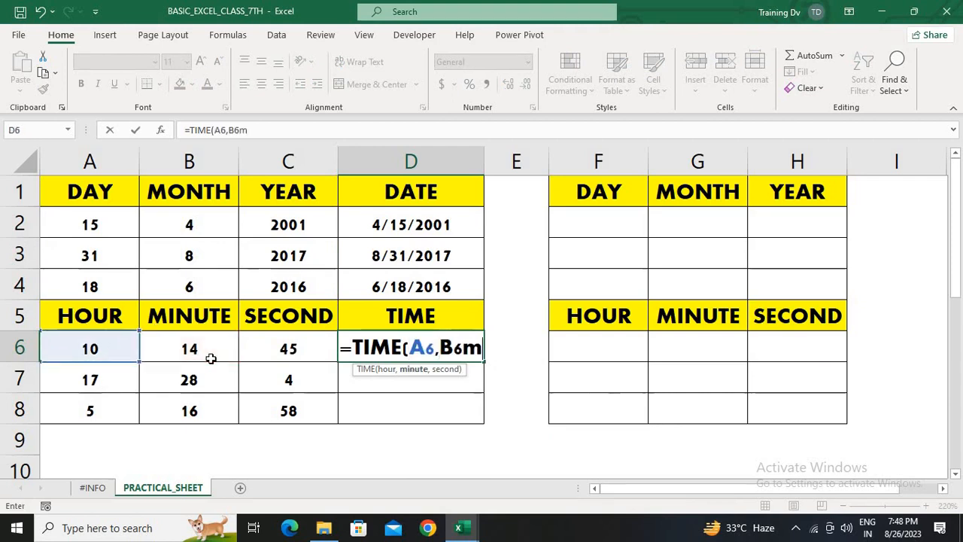
pyautogui.press('BackSpace')
pyautogui.write(',')
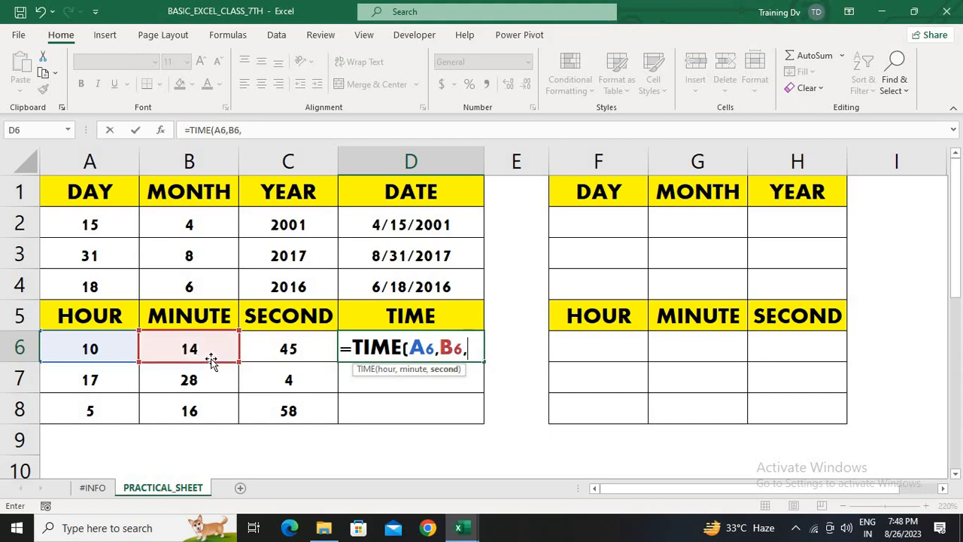
pyautogui.click(298, 356)
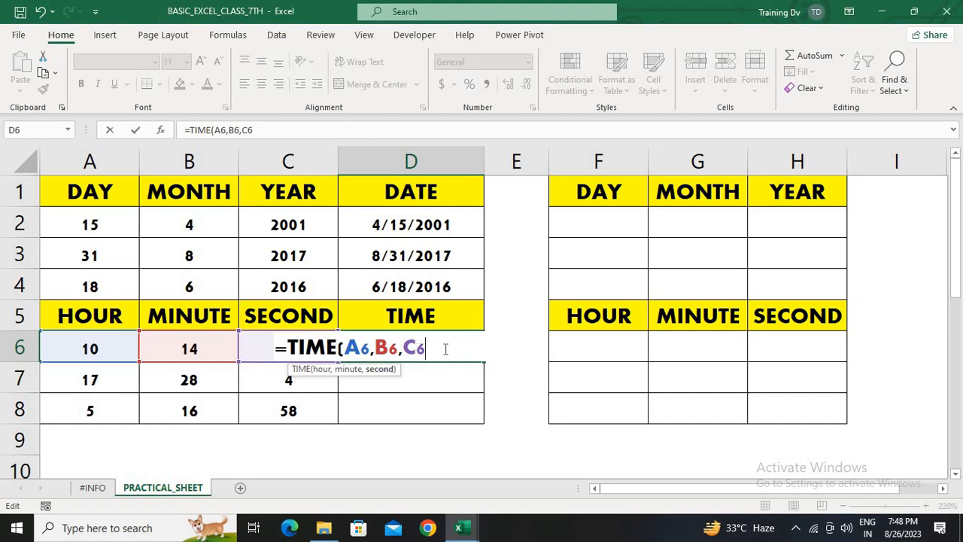
pyautogui.write(')')
pyautogui.hotkey('ctrl', 'Return')
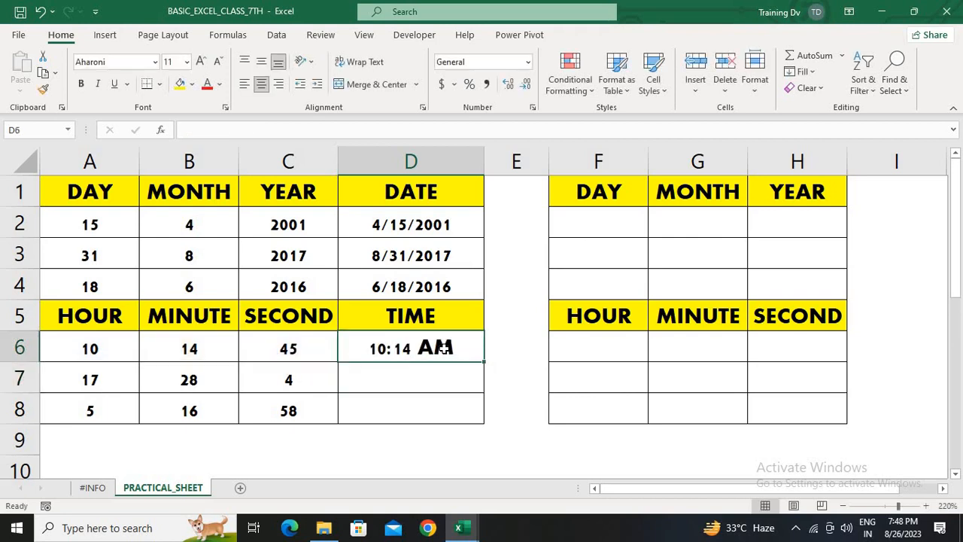
# Fill the TIME formula from D6 down to D8
pyautogui.hotkey('shift', 'Down')
pyautogui.hotkey('shift', 'Down')
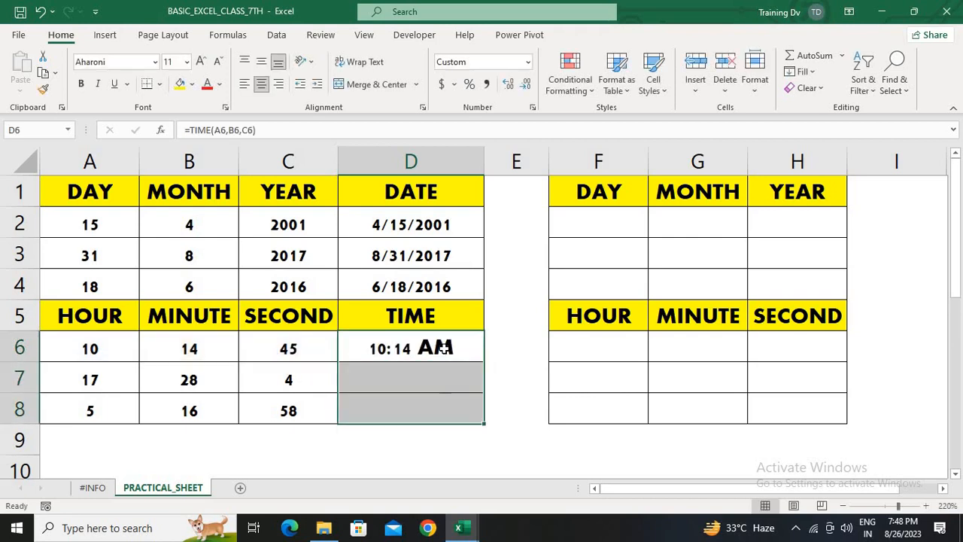
pyautogui.hotkey('ctrl', 'd')
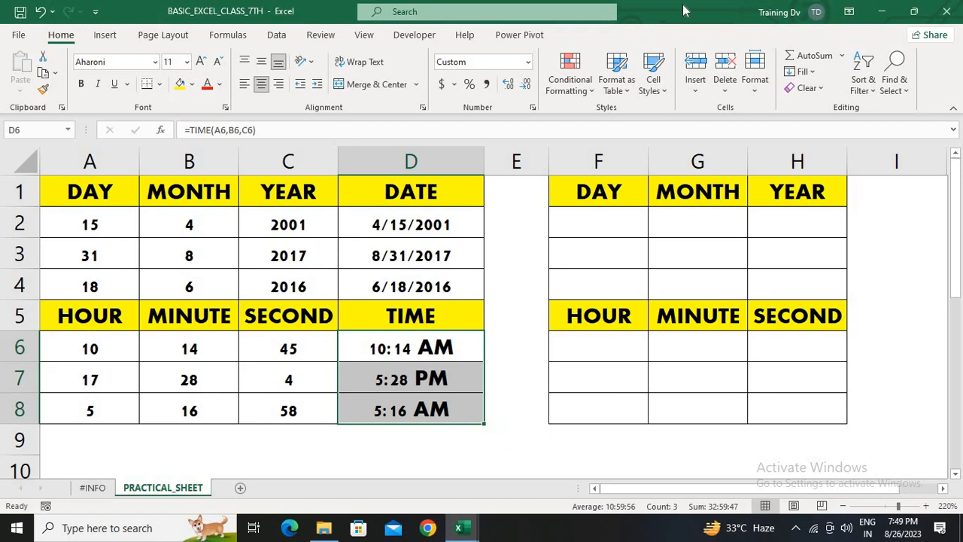
# Apply the Time number format to D6:D8 so seconds are shown
pyautogui.click(530, 64)
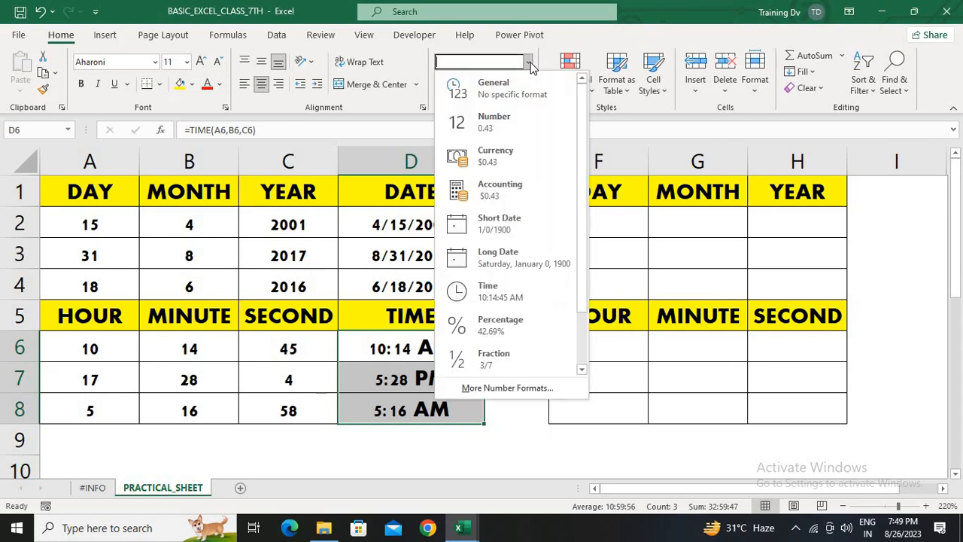
pyautogui.click(497, 291)
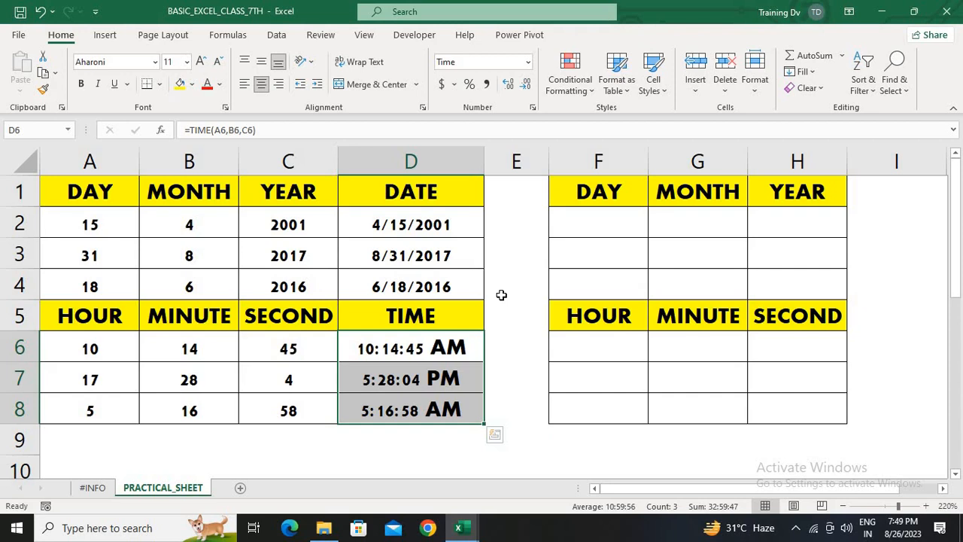
pyautogui.press('Down')
pyautogui.press('Down')
pyautogui.press('Down')
pyautogui.press('Down')
pyautogui.press('Down')
pyautogui.press('Down')
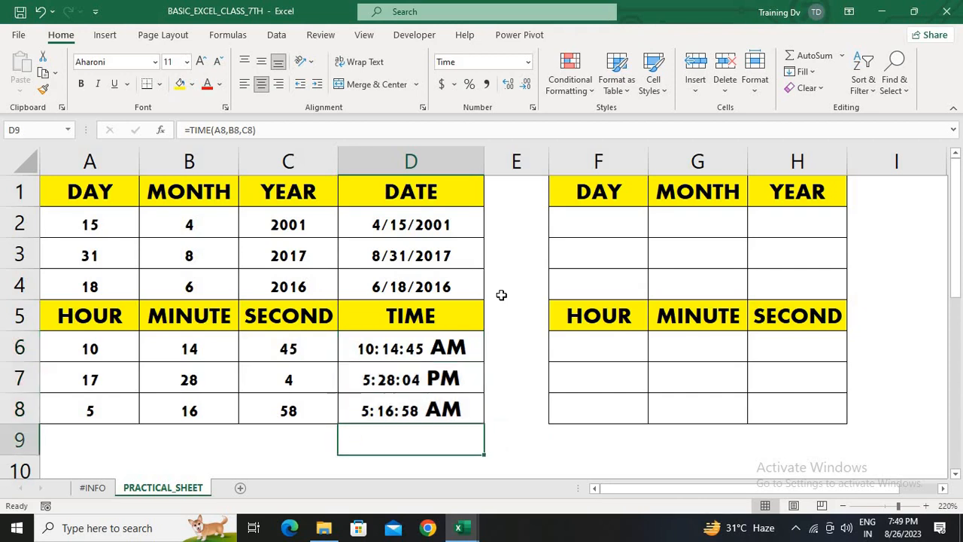
pyautogui.press('Up')
pyautogui.press('Up')
pyautogui.press('Up')
pyautogui.press('Up')
pyautogui.press('Up')
pyautogui.press('Up')
pyautogui.press('Up')
pyautogui.press('Up')
pyautogui.press('Up')
pyautogui.press('Up')
pyautogui.press('Up')
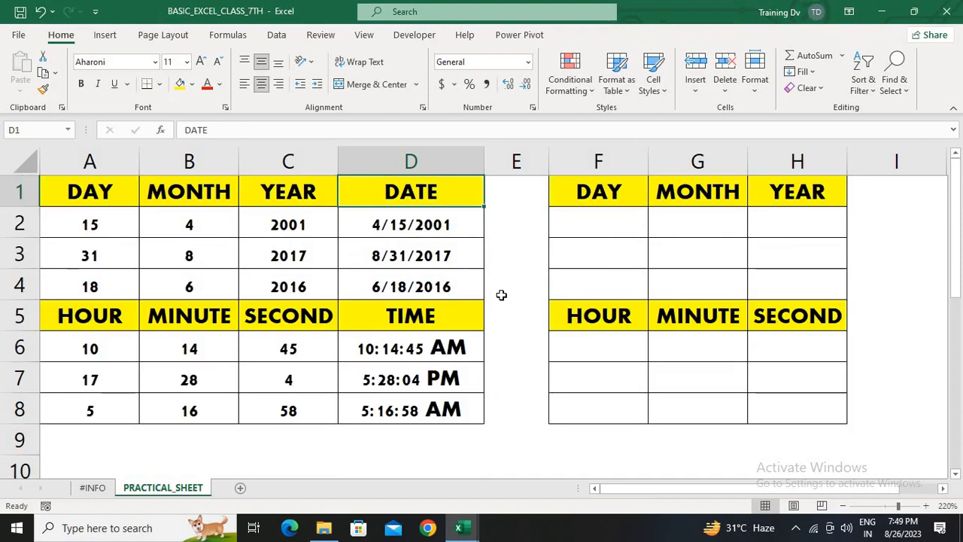
# Enter the formula =DAY(D2) in F2
pyautogui.press('Down')
pyautogui.press('Right')
pyautogui.press('Right')
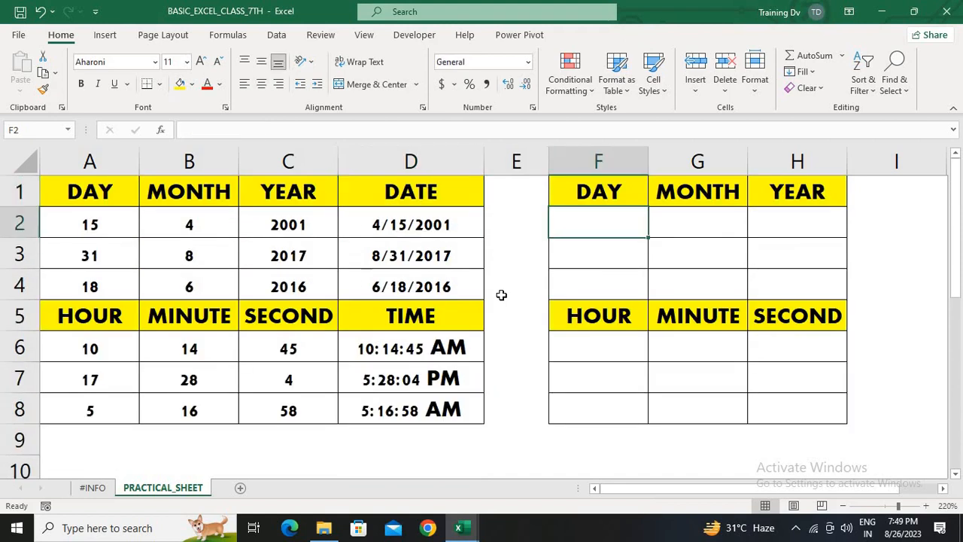
pyautogui.write('=day')
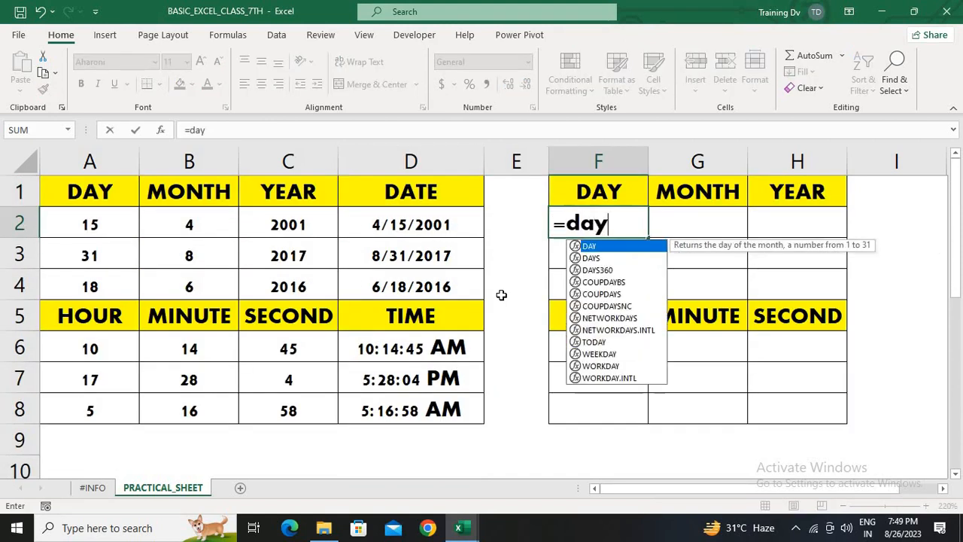
pyautogui.press('Tab')
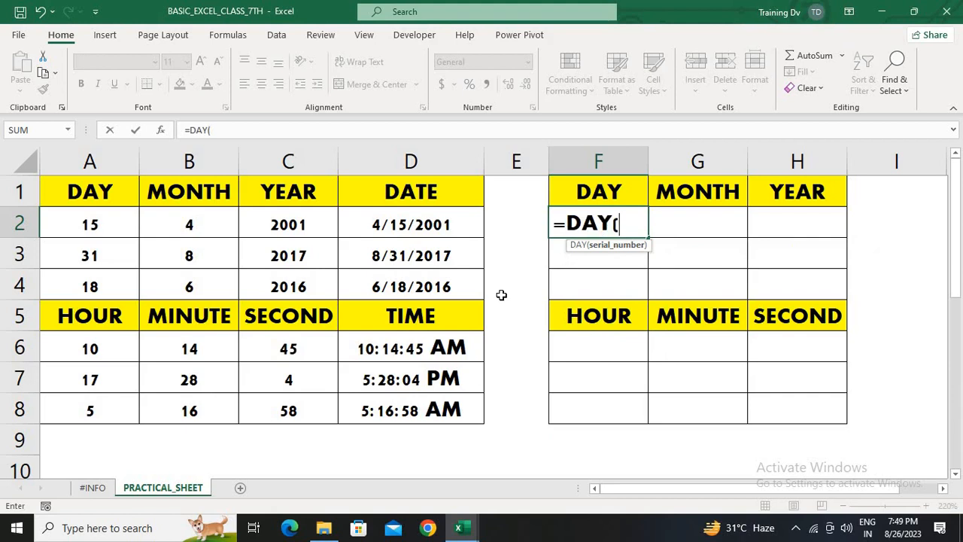
pyautogui.click(416, 224)
pyautogui.write(')')
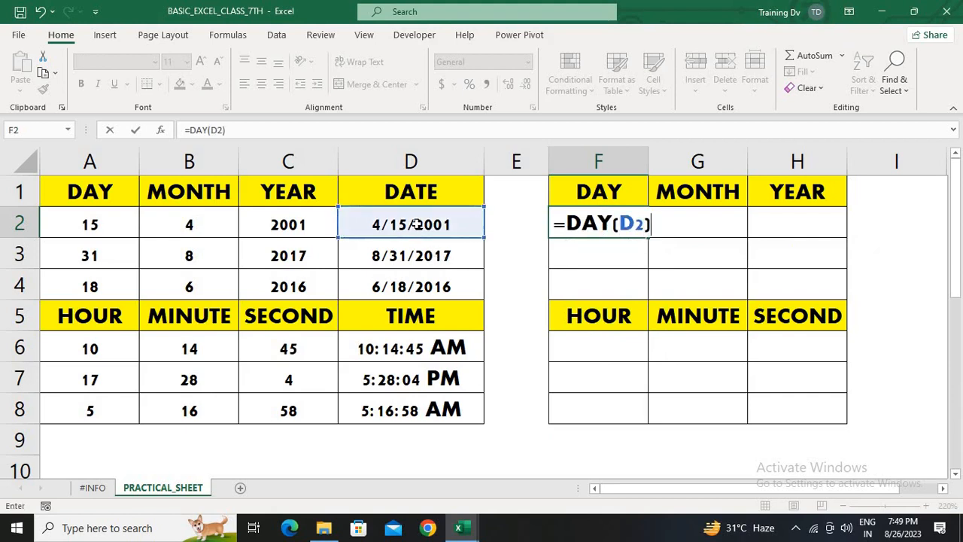
pyautogui.press('Return')
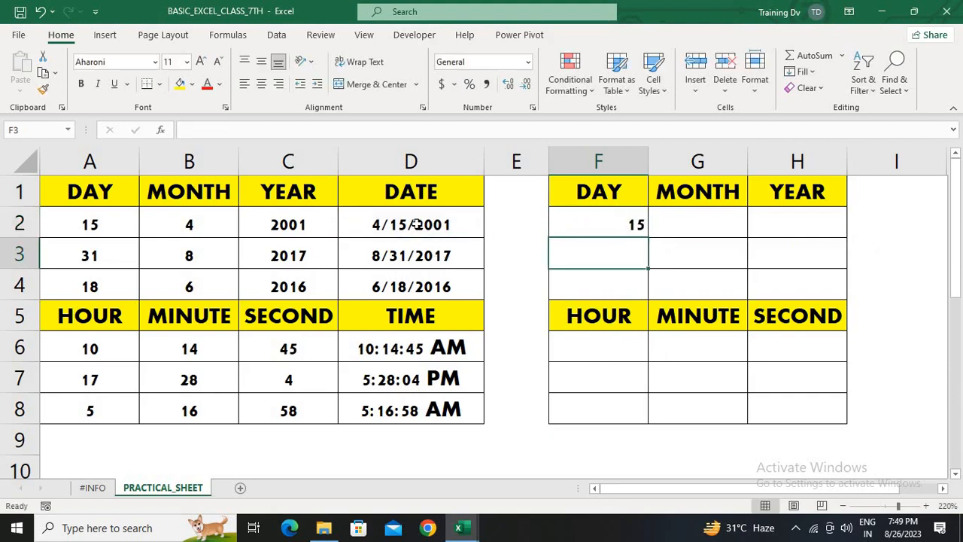
# Fill the DAY formula from F2 down to F4
pyautogui.press('Up')
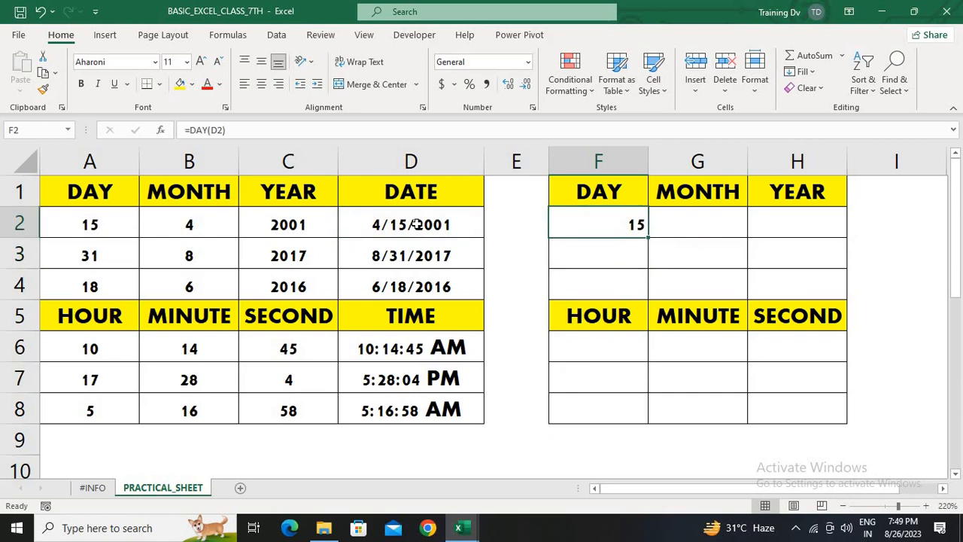
pyautogui.hotkey('shift', 'Down')
pyautogui.hotkey('shift', 'Down')
pyautogui.hotkey('ctrl', 'd')
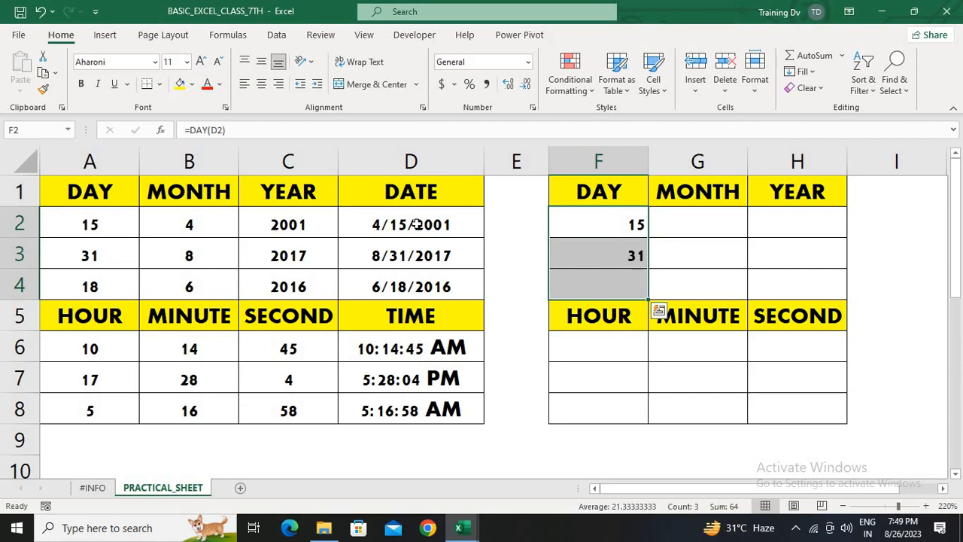
# Enter the formula =MONTH(D2) in G2
pyautogui.press('Right')
pyautogui.write('=ob')
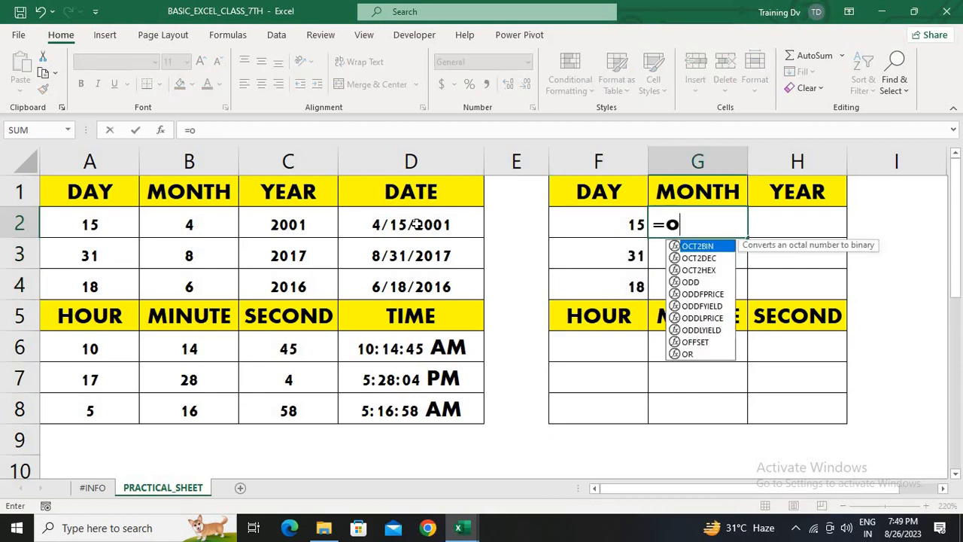
pyautogui.press('BackSpace')
pyautogui.press('BackSpace')
pyautogui.write('mon')
pyautogui.press('Tab')
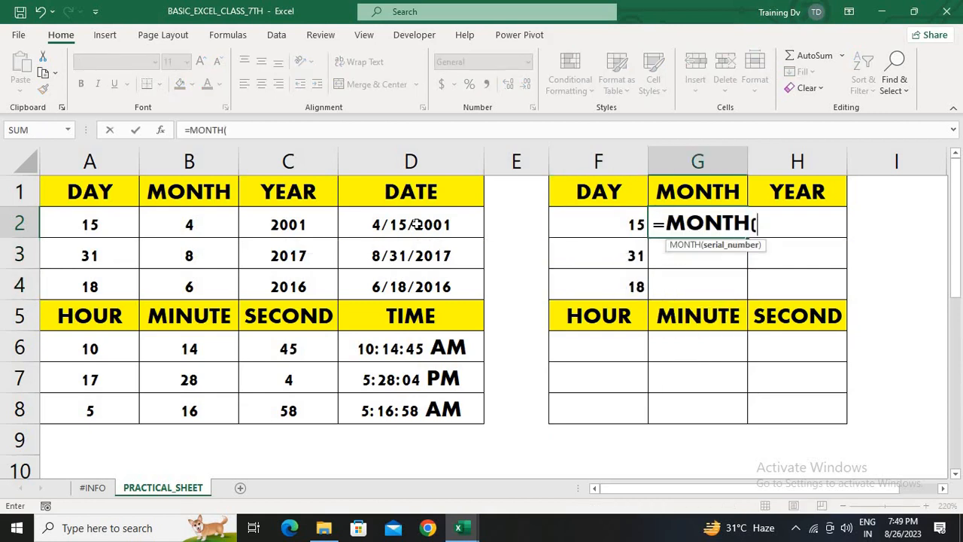
pyautogui.click(416, 224)
pyautogui.hotkey('ctrl', 'Return')
# Fill the MONTH formula from G2 down to G4
pyautogui.hotkey('shift', 'Down')
pyautogui.hotkey('shift', 'Down')
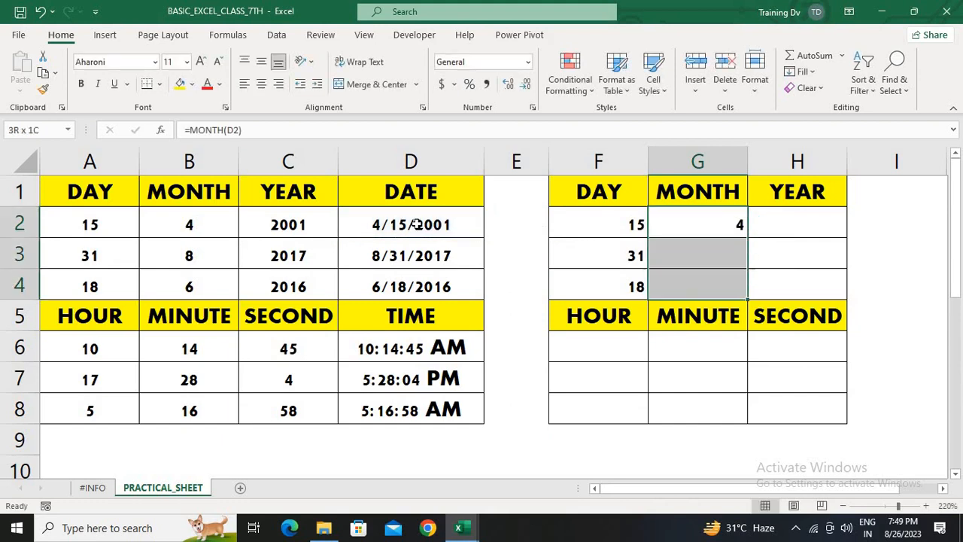
pyautogui.hotkey('ctrl', 'd')
# Enter the formula =YEAR(D2) in H2
pyautogui.press('Right')
pyautogui.write('=ye')
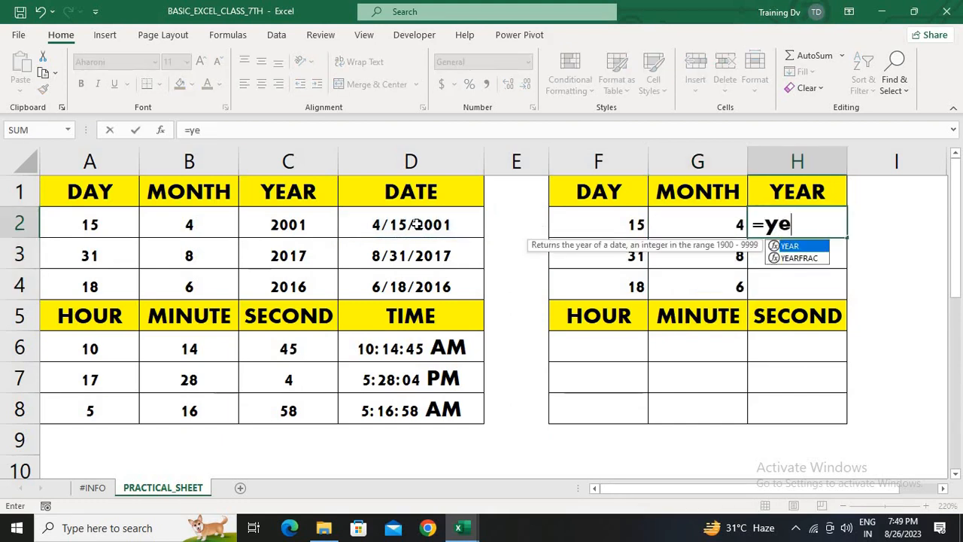
pyautogui.press('Tab')
pyautogui.press('Left')
pyautogui.press('Left')
pyautogui.press('Left')
pyautogui.press('Left')
pyautogui.hotkey('ctrl', 'Return')
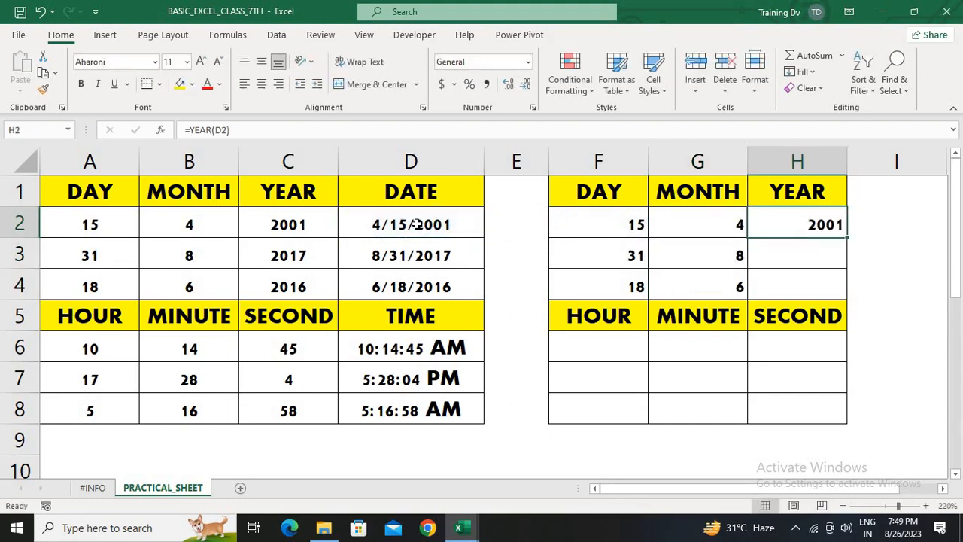
# Fill the YEAR formula from H2 down to H4
pyautogui.hotkey('shift', 'Down')
pyautogui.hotkey('shift', 'Down')
pyautogui.hotkey('ctrl', 'd')
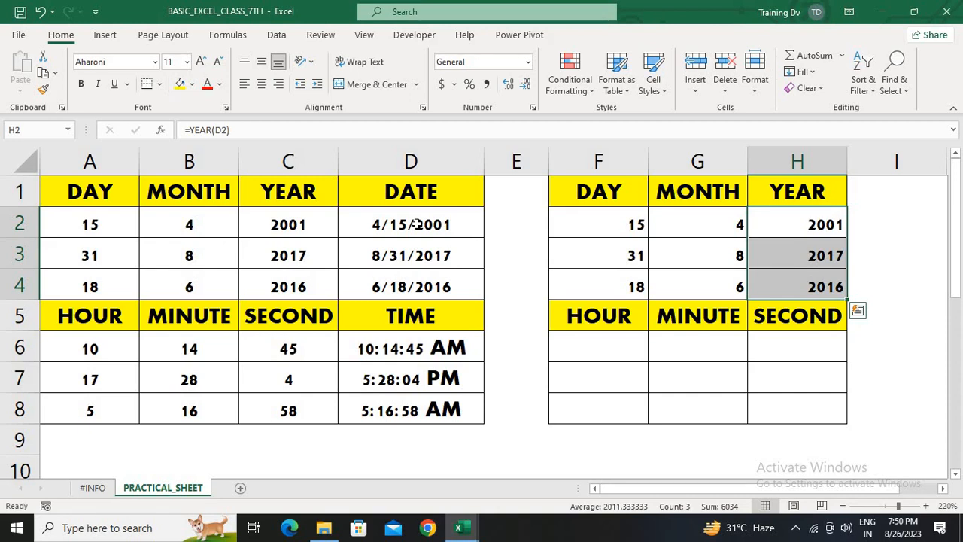
# Enter the formula =HOUR(D6) in F6
pyautogui.press('Left')
pyautogui.press('Down')
pyautogui.press('Down')
pyautogui.press('Down')
pyautogui.press('Down')
pyautogui.press('Left')
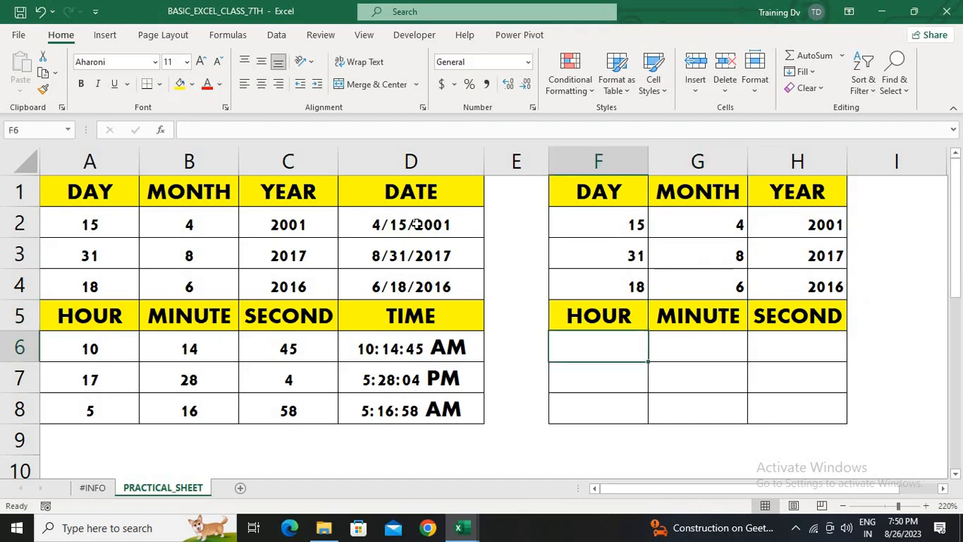
pyautogui.write('=hou')
pyautogui.press('Tab')
pyautogui.press('Left')
pyautogui.press('Left')
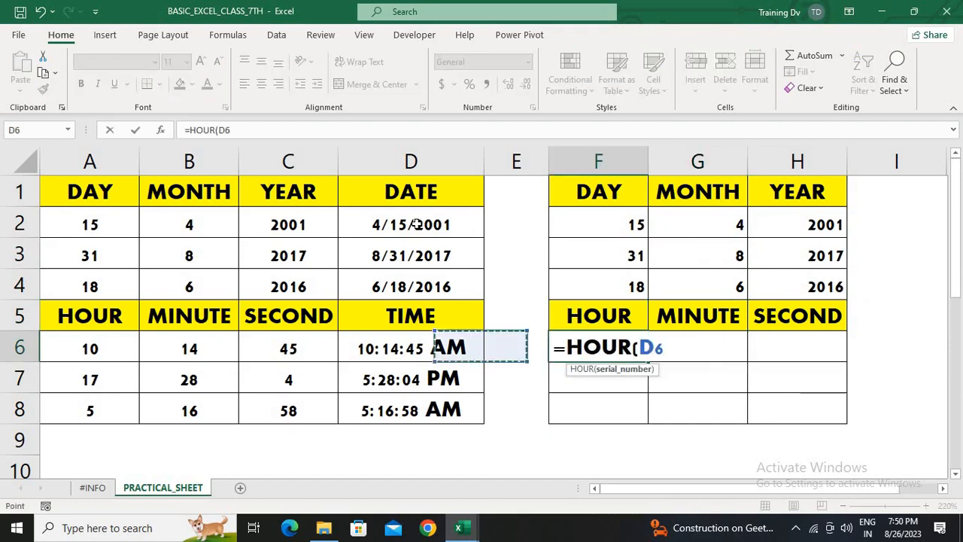
pyautogui.press('Return')
# Fill the HOUR formula from F6 down to F8
pyautogui.press('Up')
pyautogui.hotkey('shift', 'Down')
pyautogui.hotkey('shift', 'Down')
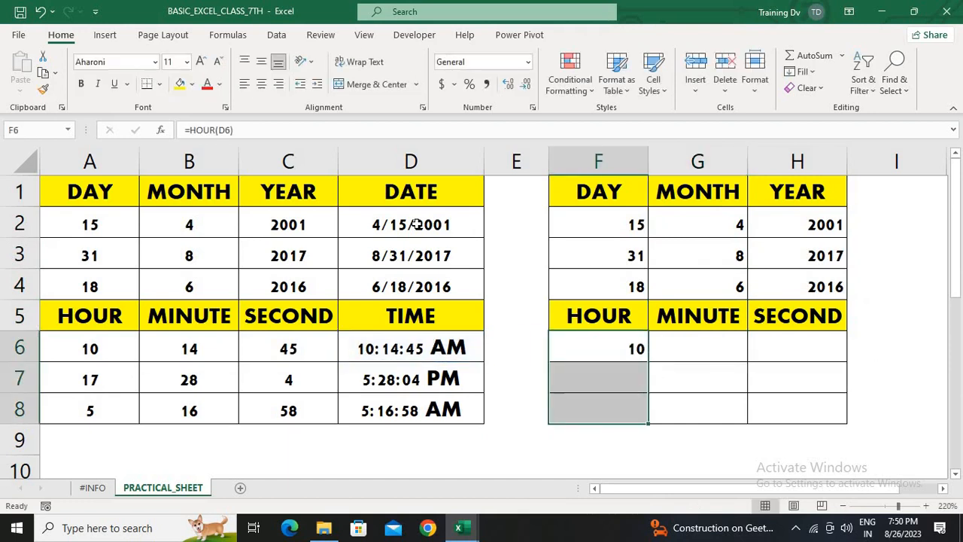
pyautogui.hotkey('ctrl', 'd')
# Enter the formula =MINUTE(D6) in G6
pyautogui.press('Right')
pyautogui.write('=minyu')
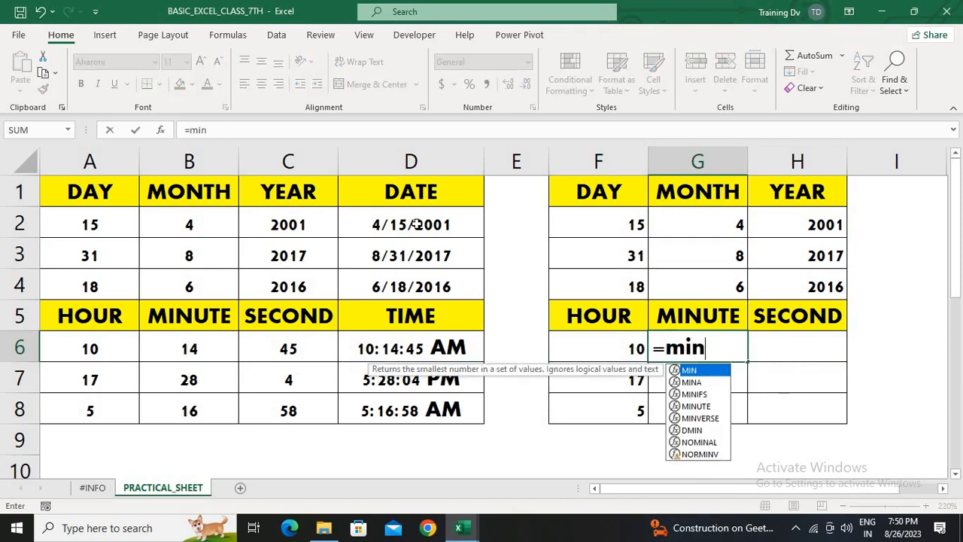
pyautogui.press('BackSpace')
pyautogui.press('BackSpace')
pyautogui.press('Down')
pyautogui.press('Down')
pyautogui.press('Down')
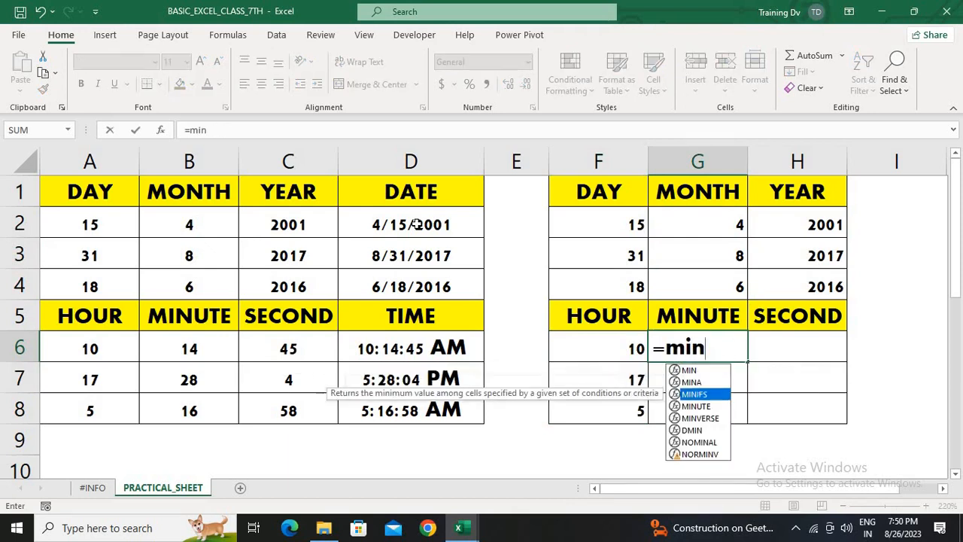
pyautogui.press('Tab')
pyautogui.press('Left')
pyautogui.press('Left')
pyautogui.press('Left')
pyautogui.press('Return')
# Fill the MINUTE formula from G6 down to G8
pyautogui.press('Up')
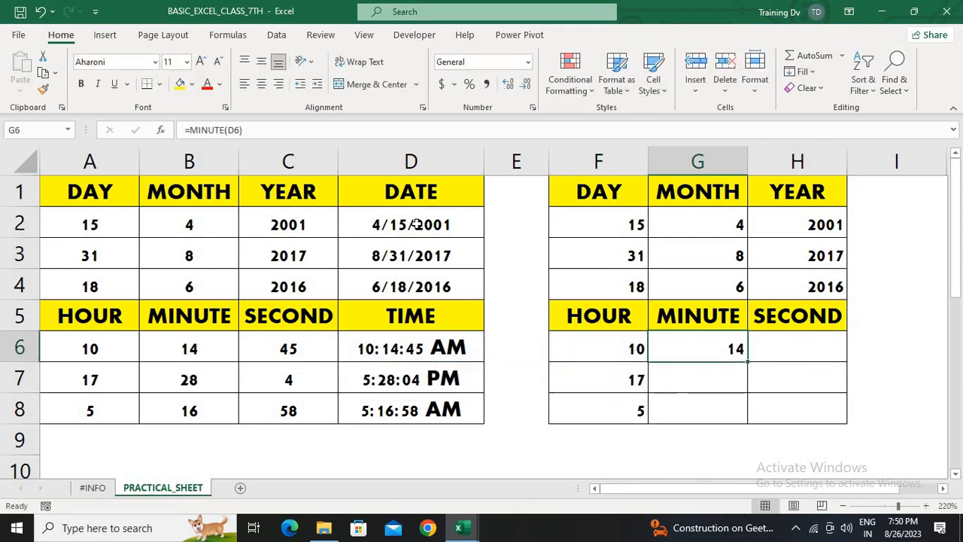
pyautogui.hotkey('shift', 'Down')
pyautogui.hotkey('shift', 'Down')
pyautogui.hotkey('ctrl', 'd')
# Enter the formula =SECOND(D6) in H6
pyautogui.press('Right')
pyautogui.write('=seco')
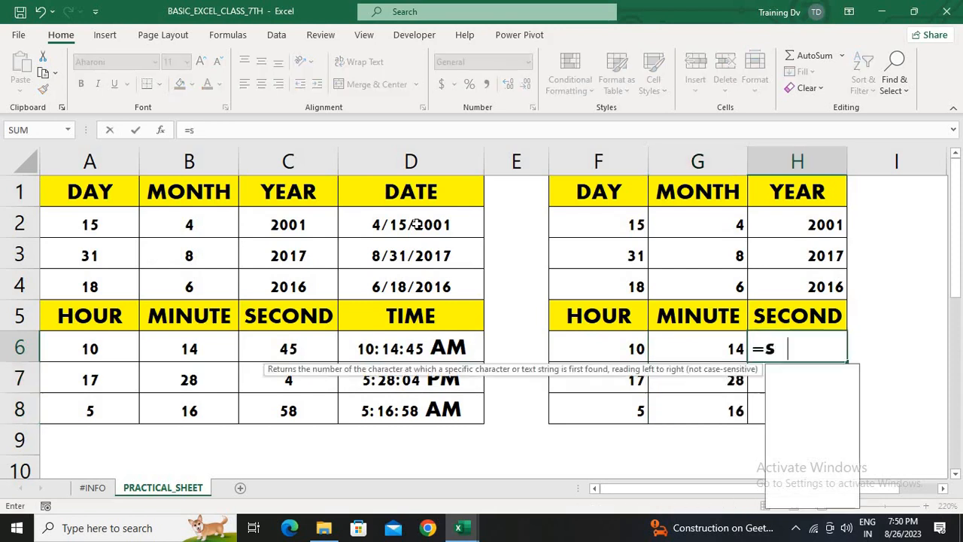
pyautogui.press('Tab')
pyautogui.press('Left')
pyautogui.press('Left')
pyautogui.press('Left')
pyautogui.press('Left')
pyautogui.press('Return')
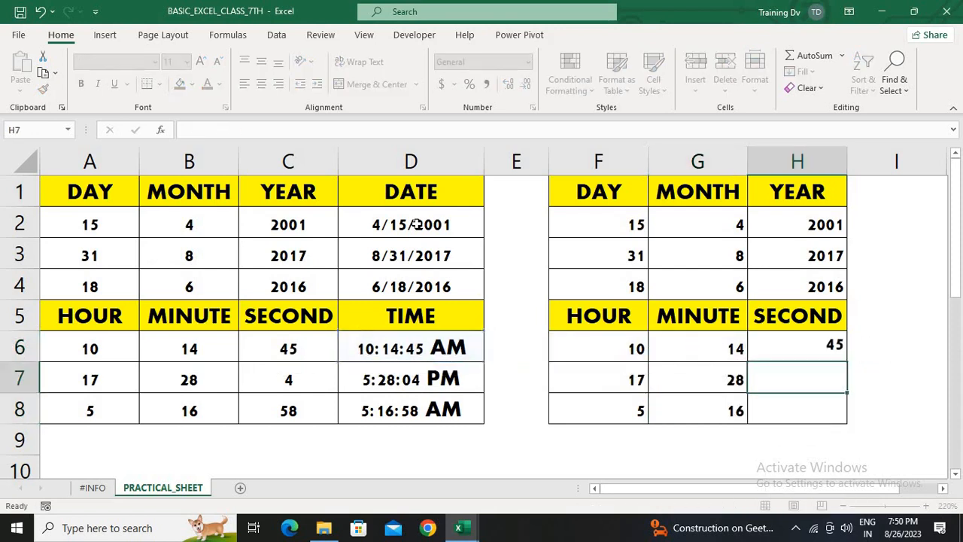
# Fill the SECOND formula from H6 down to H8
pyautogui.press('Up')
pyautogui.hotkey('shift', 'Down')
pyautogui.hotkey('shift', 'Down')
pyautogui.hotkey('ctrl', 'd')
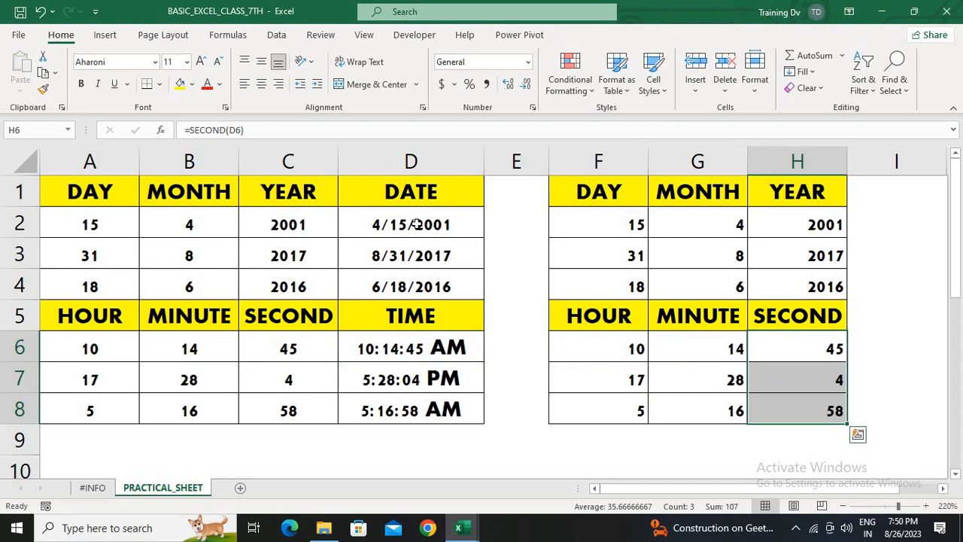
# Inspect the DATE formula in D2 and its source cells
pyautogui.press('Up')
pyautogui.hotkey('ctrl', 'Up')
pyautogui.hotkey('ctrl', 'Left')
pyautogui.hotkey('ctrl', 'Left')
pyautogui.hotkey('ctrl', 'Left')
pyautogui.press('Right')
pyautogui.press('Down')
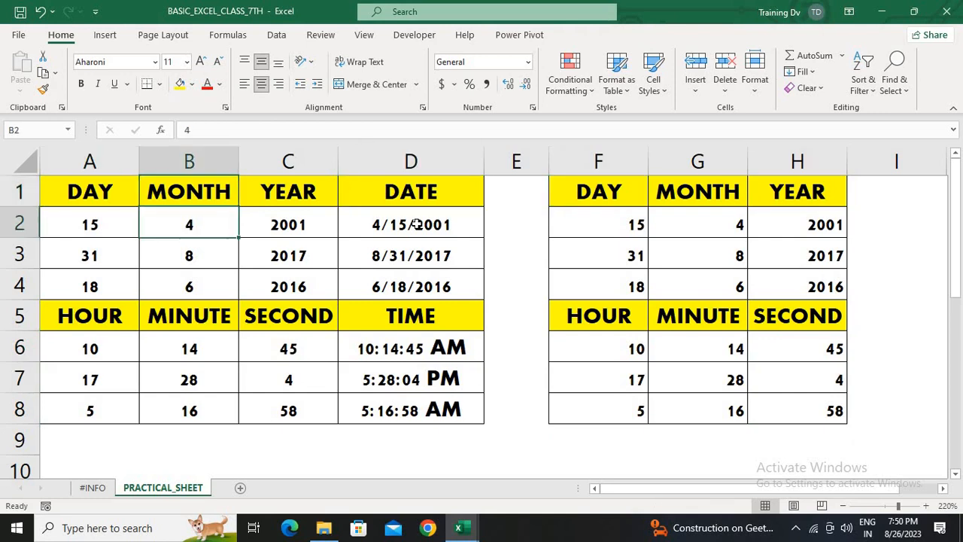
pyautogui.press('Right')
pyautogui.press('Right')
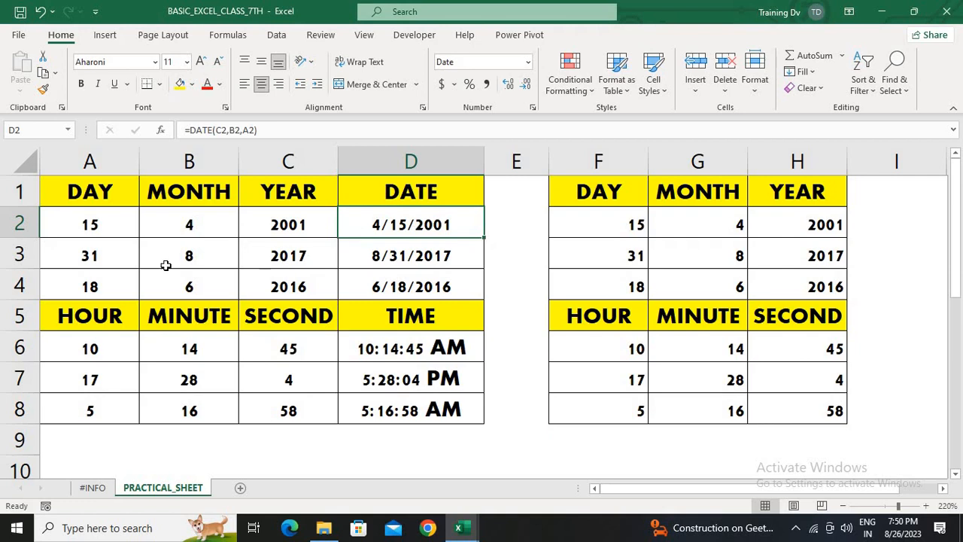
# Replace the month in B2 with the text apr, then undo the entry
pyautogui.click(195, 246)
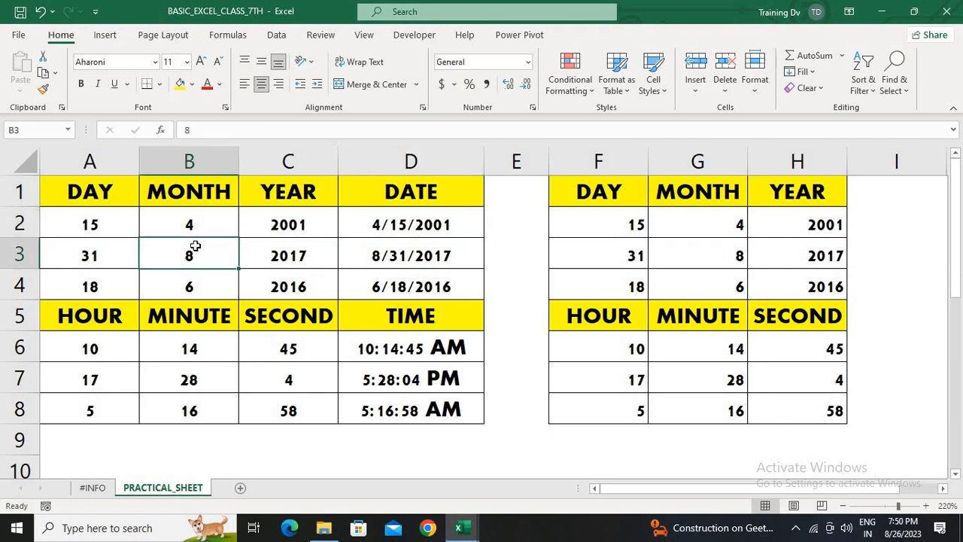
pyautogui.press('Up')
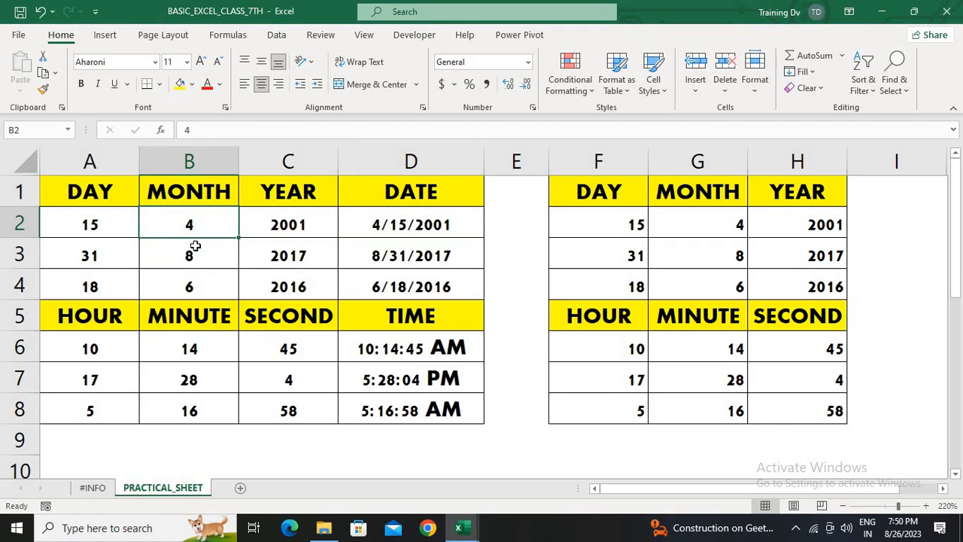
pyautogui.write('apr')
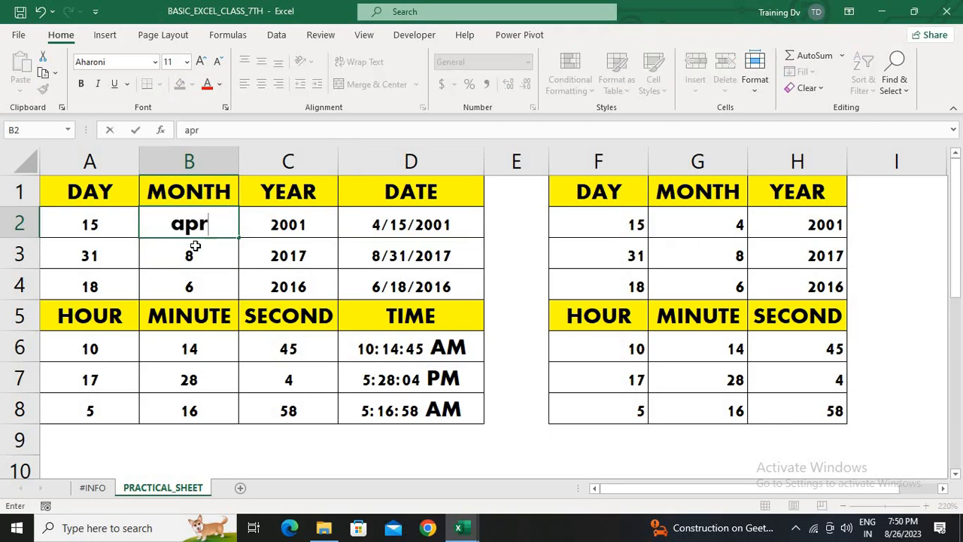
pyautogui.press('Return')
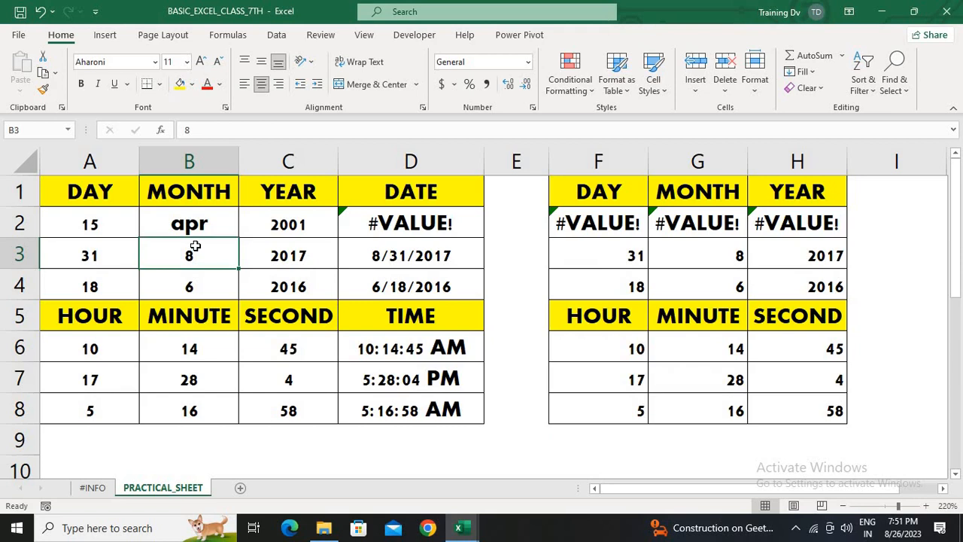
pyautogui.hotkey('ctrl', 'z')
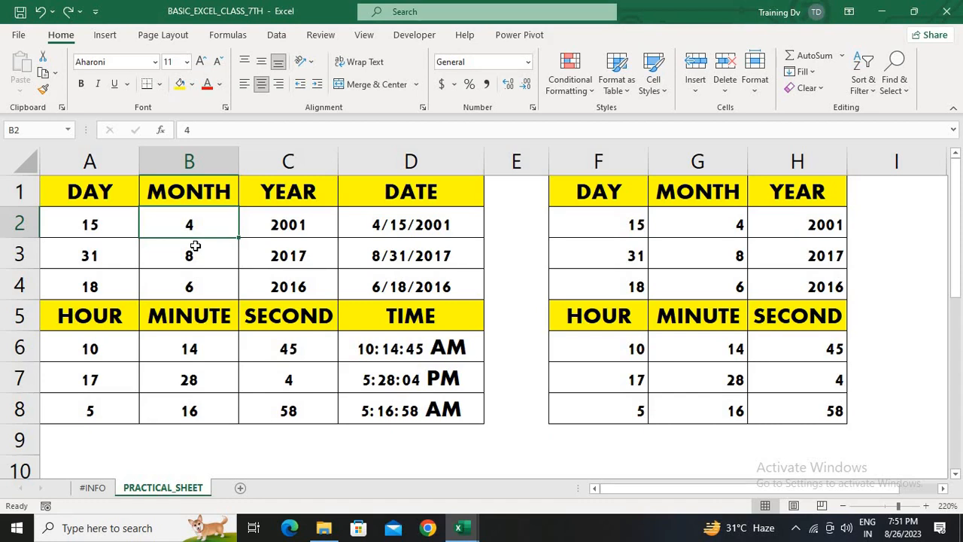
pyautogui.click(795, 532)
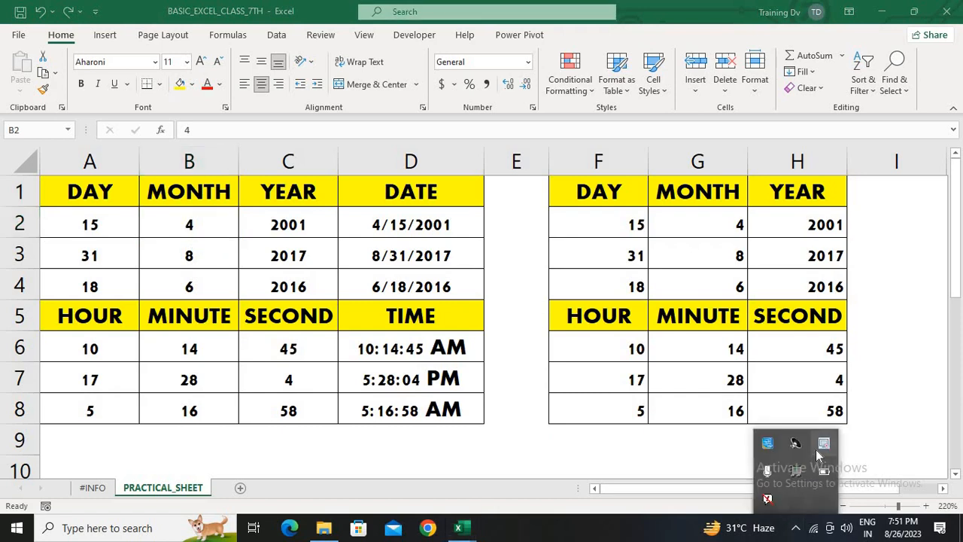